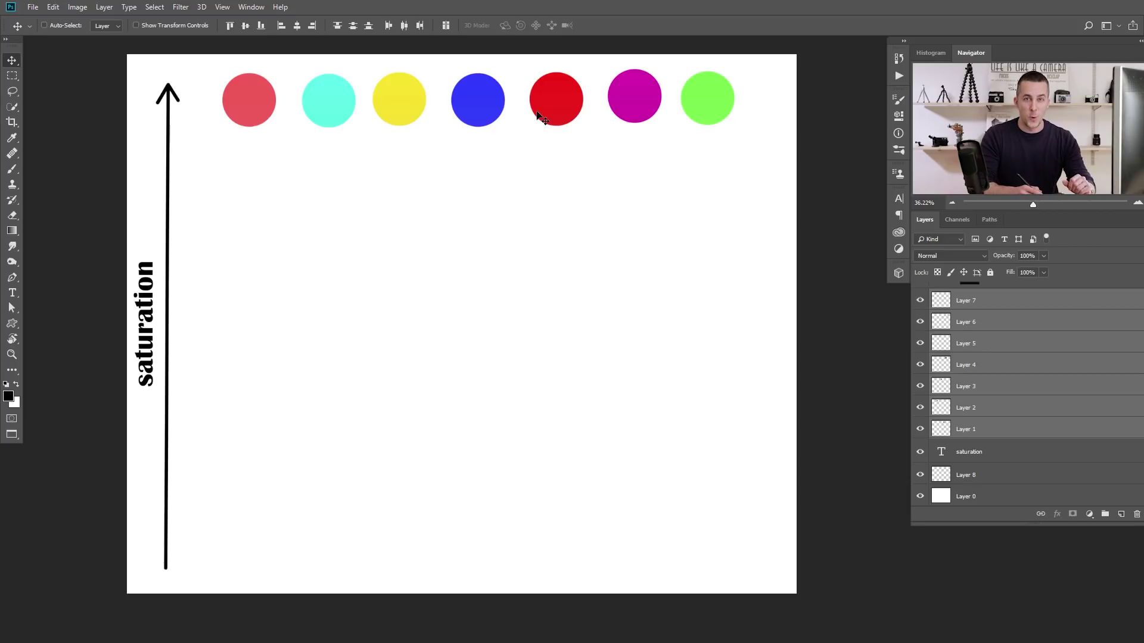
Drag the seven selected circle layers down to the bottom edge of the canvas
drag(478, 118, 478, 511)
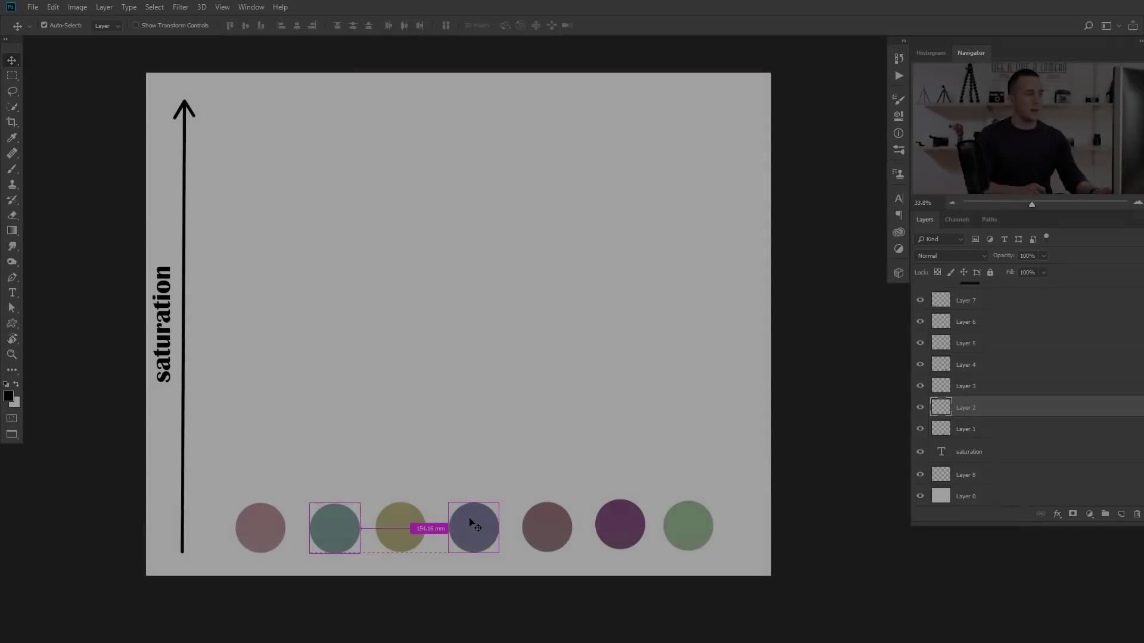
Raise each circle by saturation: blue highest, then purple, yellow, mauve, pink, teal, with green lowest
drag(477, 519, 474, 132)
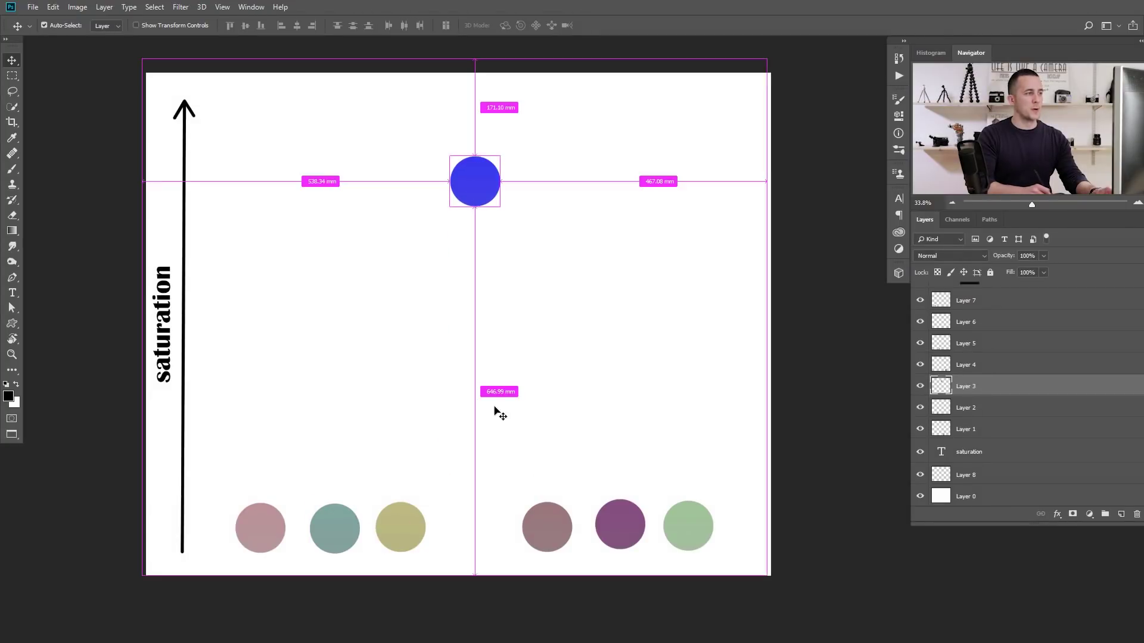
drag(546, 512, 543, 364)
drag(412, 540, 424, 314)
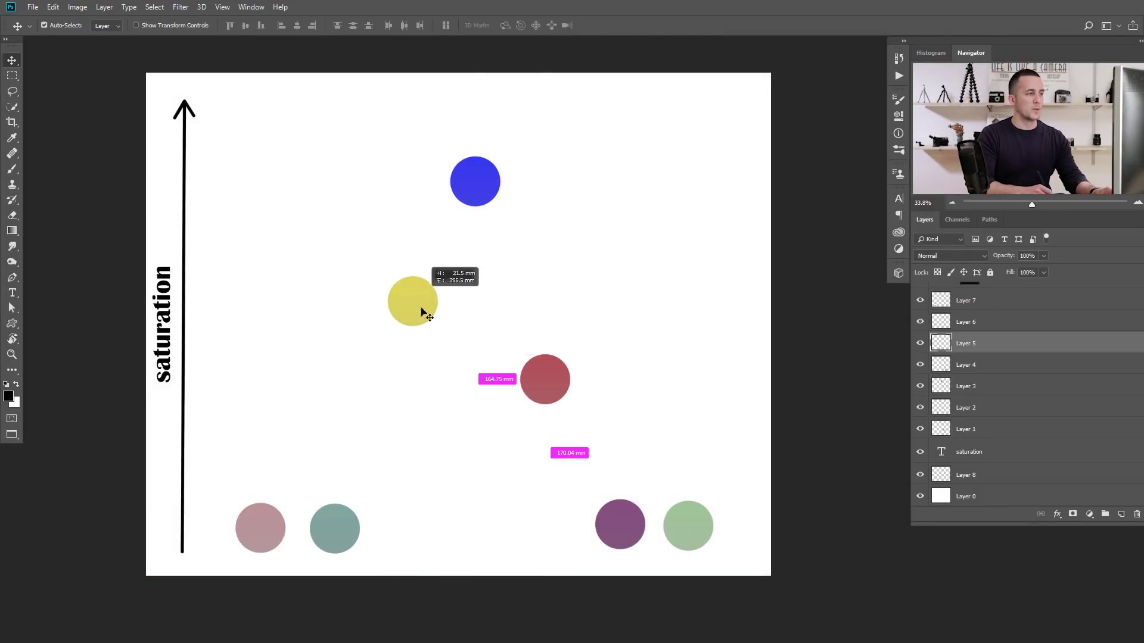
drag(251, 524, 250, 420)
drag(621, 503, 623, 239)
drag(694, 539, 694, 558)
drag(335, 527, 337, 494)
drag(694, 557, 693, 561)
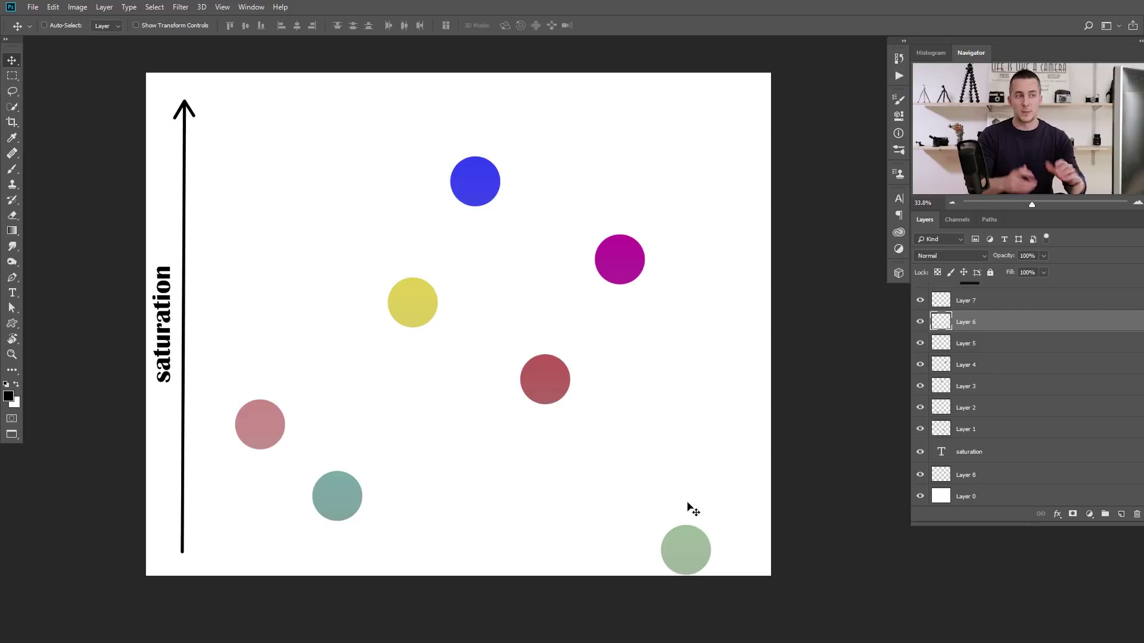
Nudge the pink circle (Layer 7) up slightly, then select Layers 1–7 together
click(940, 431)
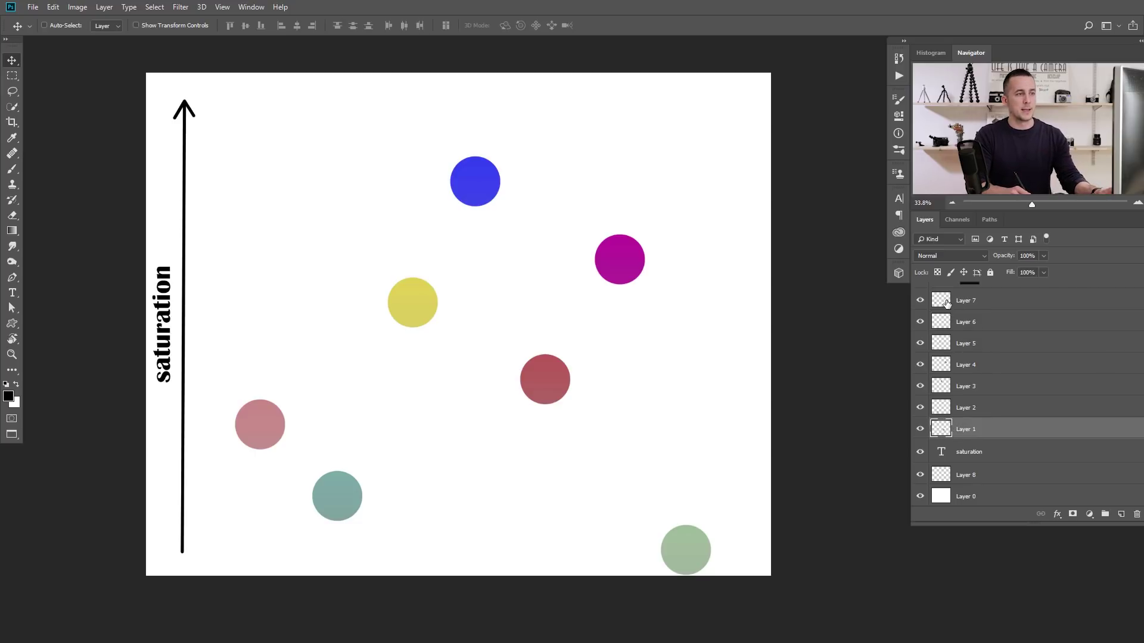
click(947, 304)
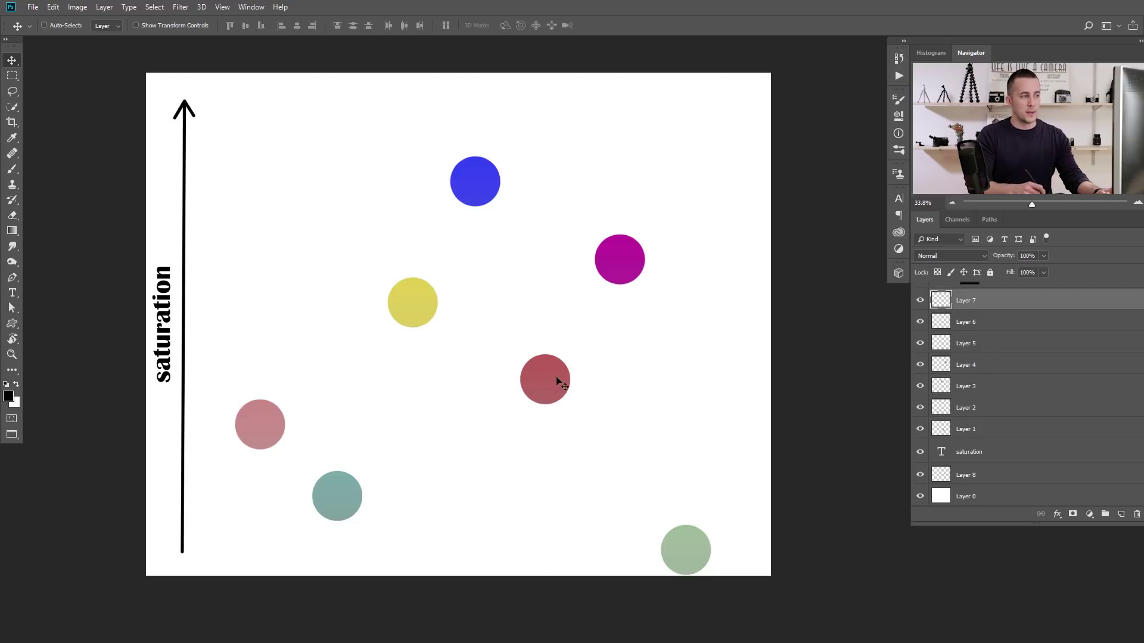
mouse_move(562, 391)
mouse_down()
mouse_move(552, 70)
mouse_move(556, 388)
mouse_up()
shift+click(940, 430)
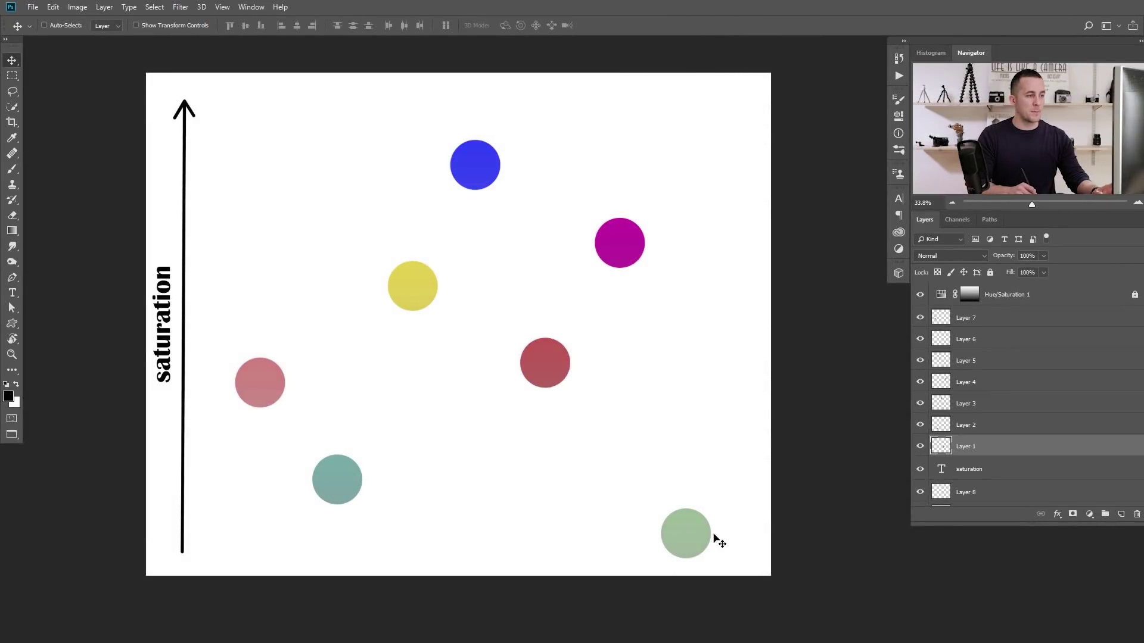
Bring the green, teal, pink and red circles up level with the yellow circle
key(ctrl)
drag(691, 539, 691, 483)
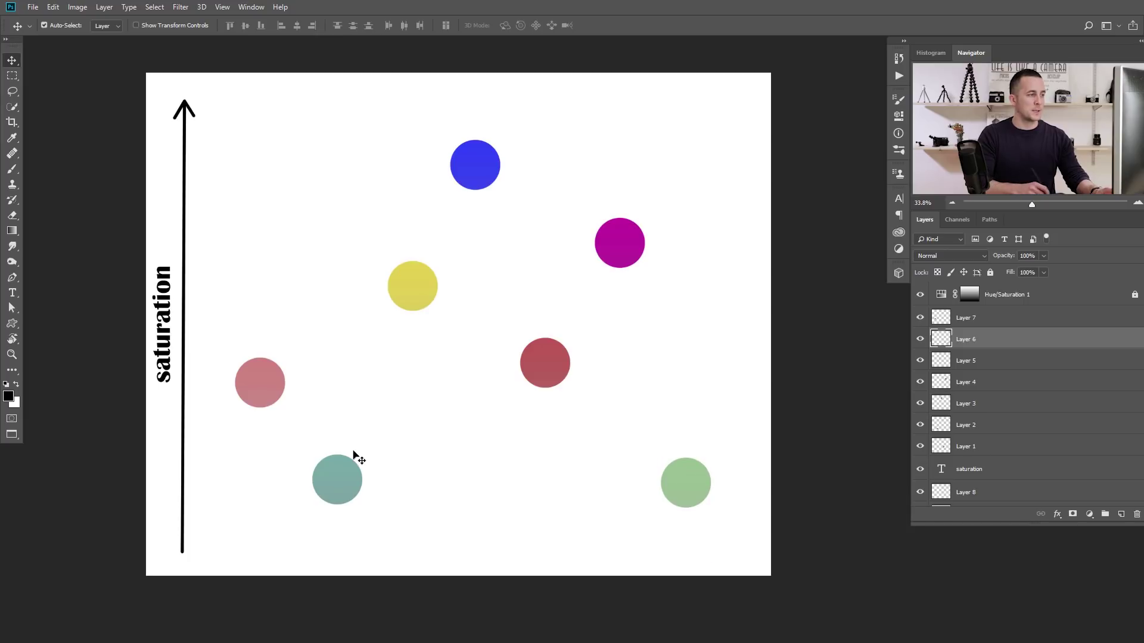
shift+click(343, 480)
drag(344, 480, 340, 374)
shift+click(295, 384)
shift+click(548, 360)
drag(548, 360, 556, 288)
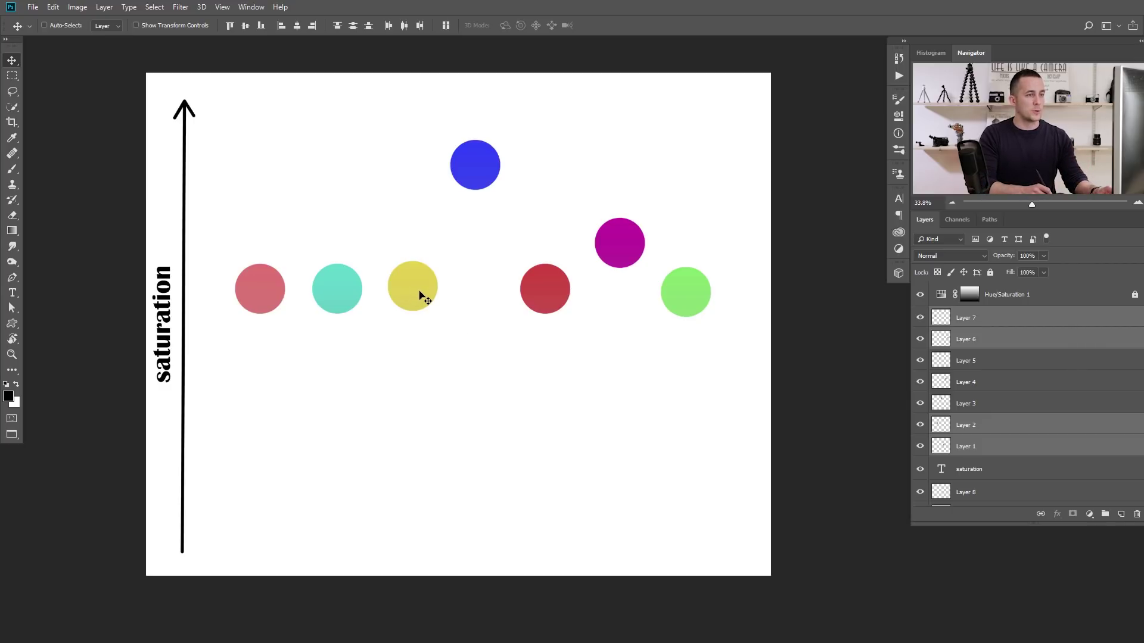
Raise pink, cyan, red and green to magenta's row, then lift all seven circles together
drag(420, 292, 423, 263)
drag(537, 259, 570, 173)
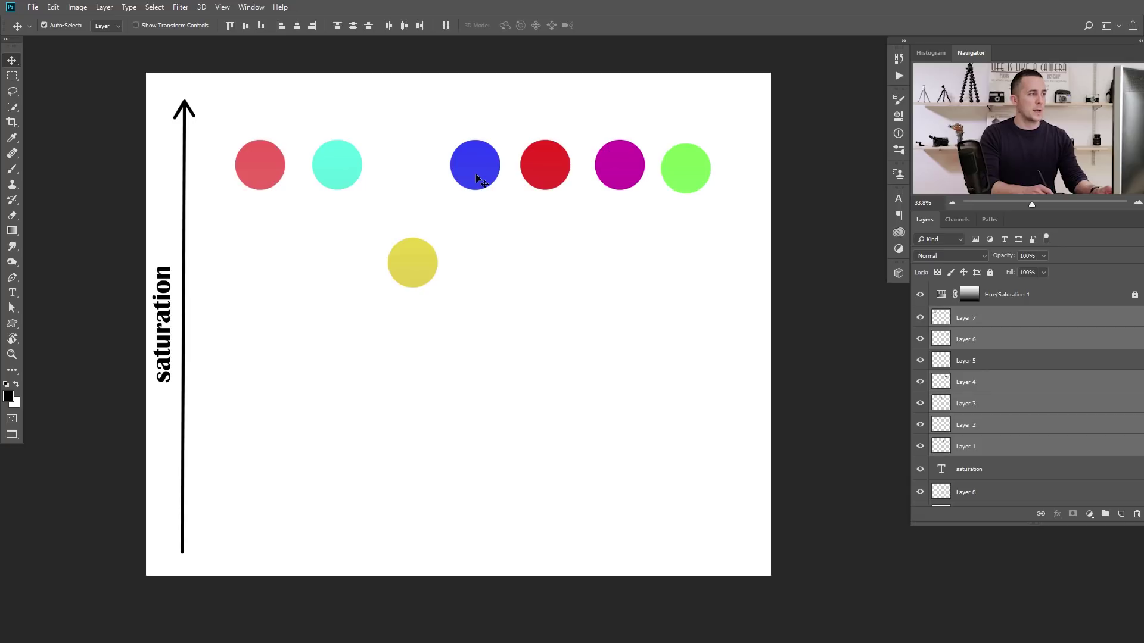
shift+click(429, 256)
drag(479, 170, 490, 123)
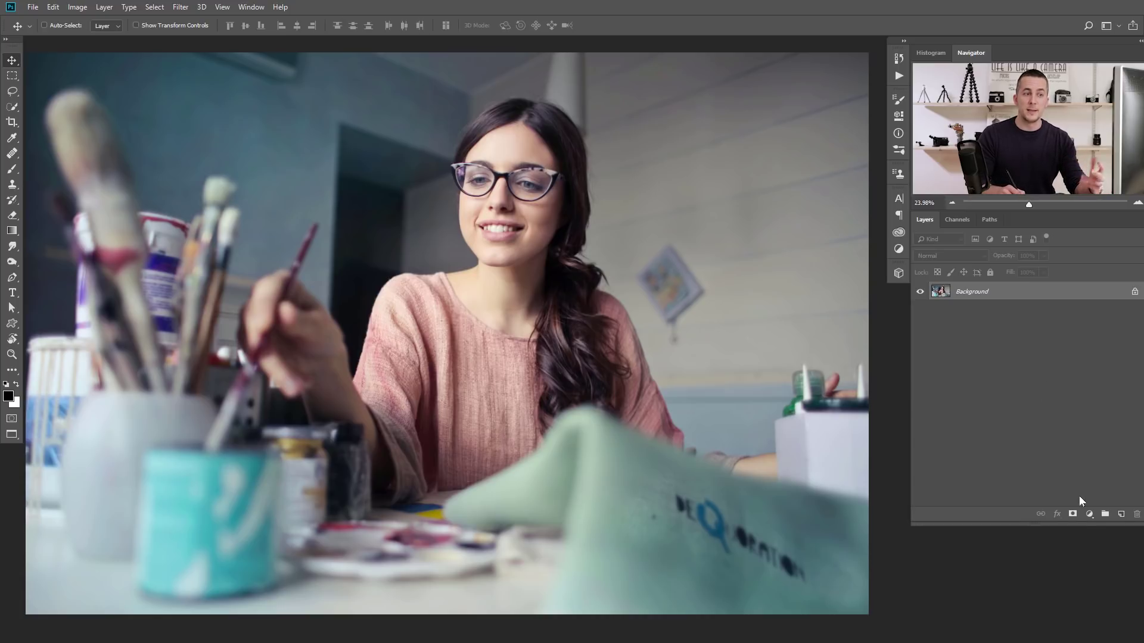
Try a Hue/Saturation layer with very high saturation on the painter photo, then delete it
click(1089, 513)
click(1075, 405)
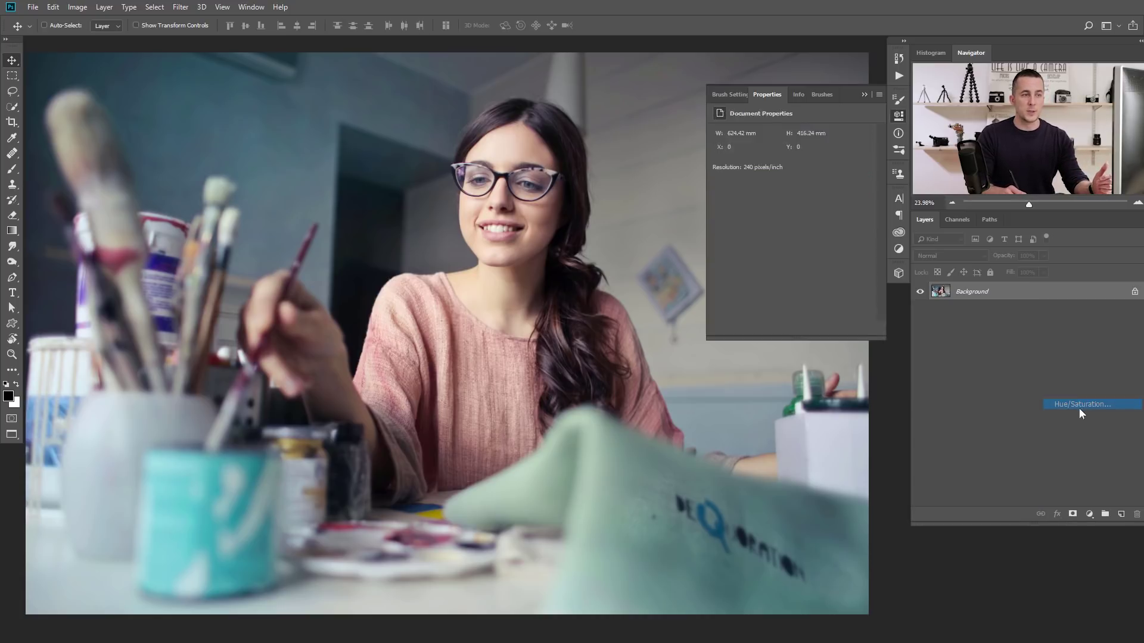
drag(813, 198, 790, 199)
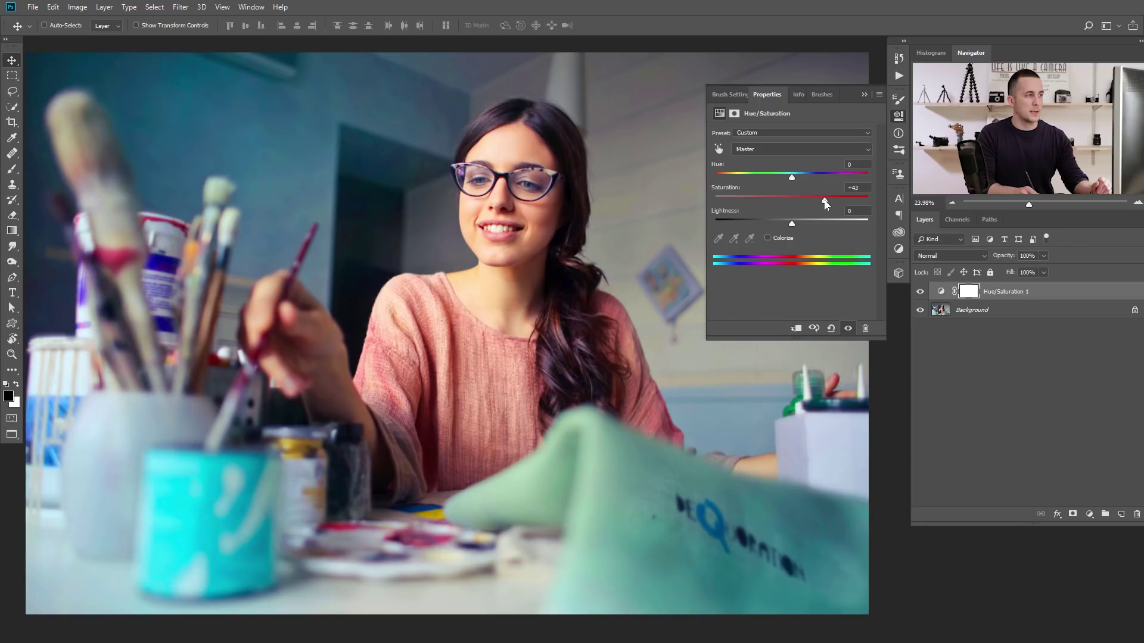
key(Delete)
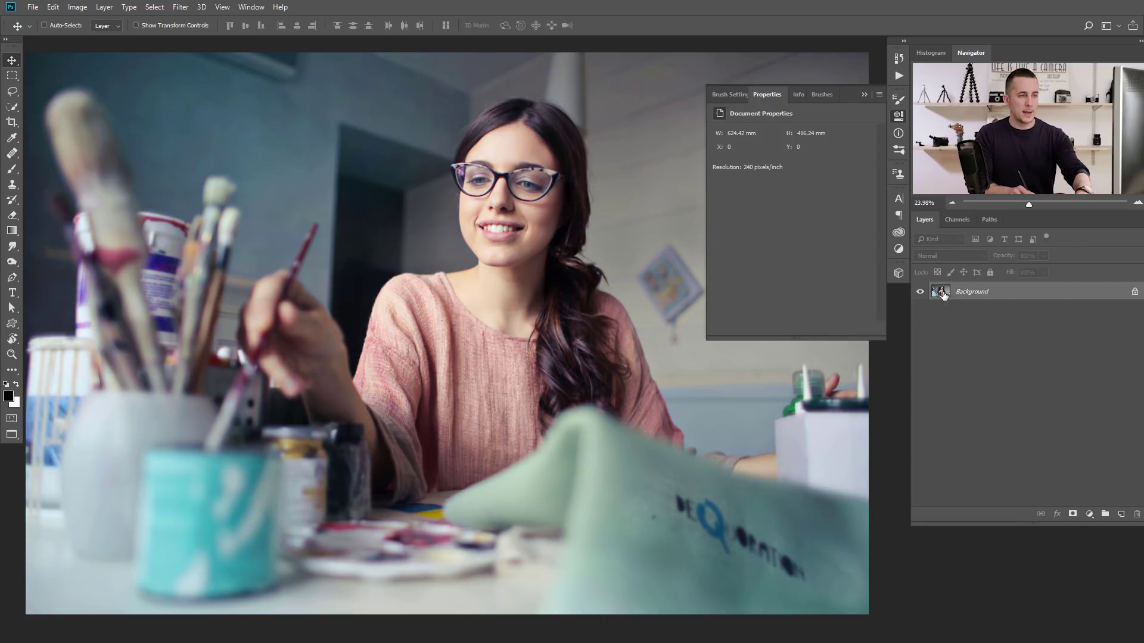
click(1088, 512)
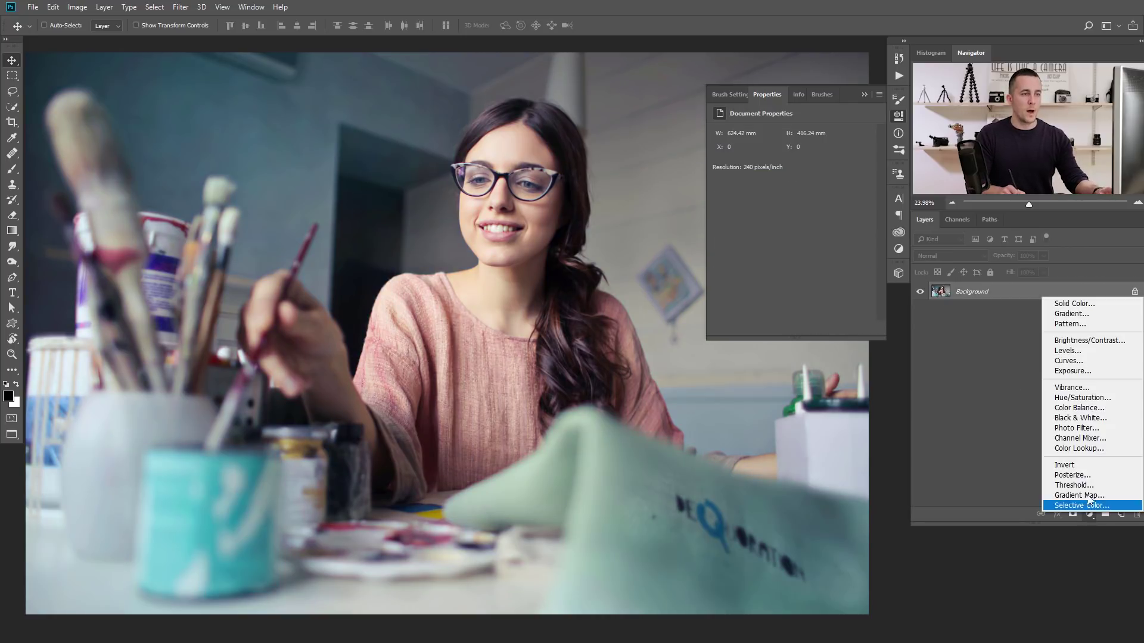
Add a Vibrance adjustment layer to the painter photo with Saturation at +100
click(1068, 388)
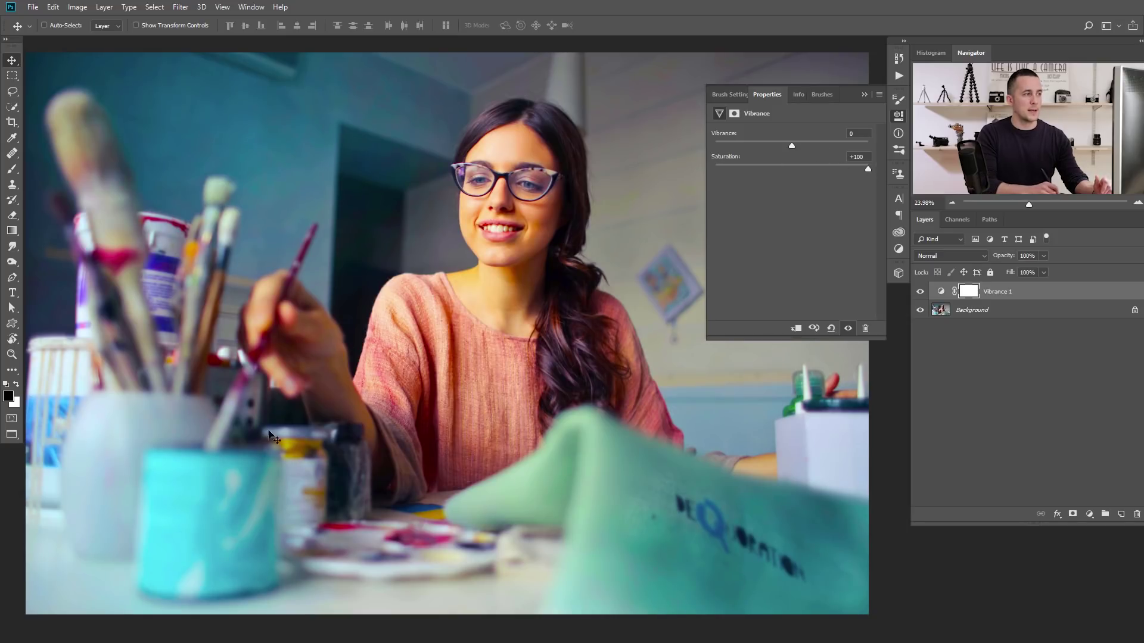
mouse_move(866, 168)
mouse_down()
mouse_move(792, 173)
mouse_move(870, 178)
mouse_up()
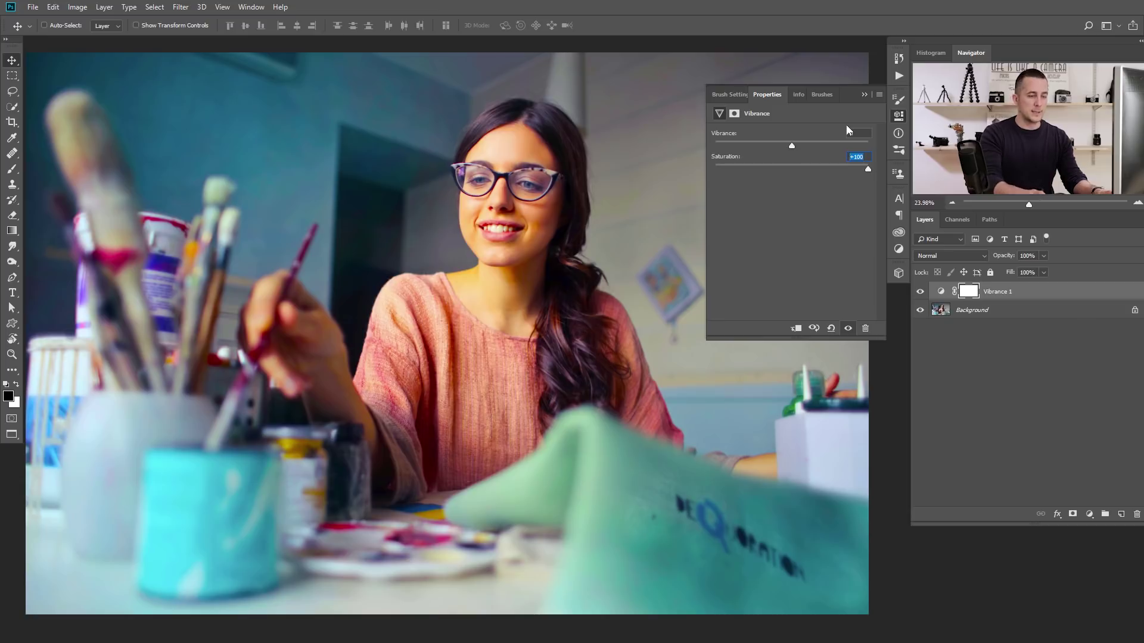
Try several Vibrance amounts on the painter photo, ending at +88
text(0)
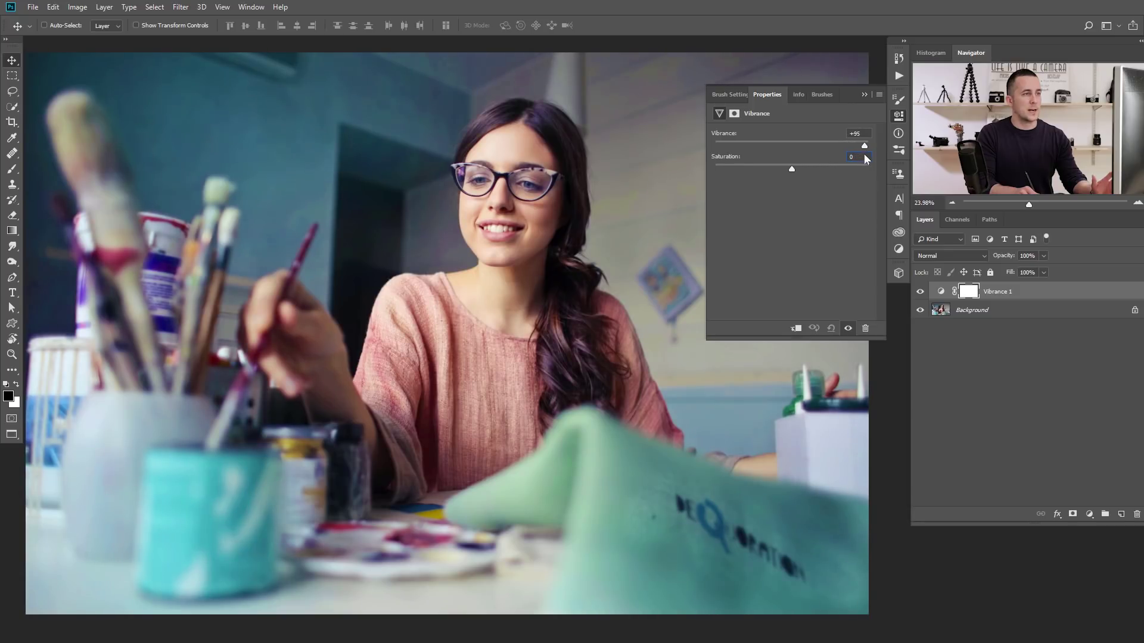
drag(853, 148, 795, 150)
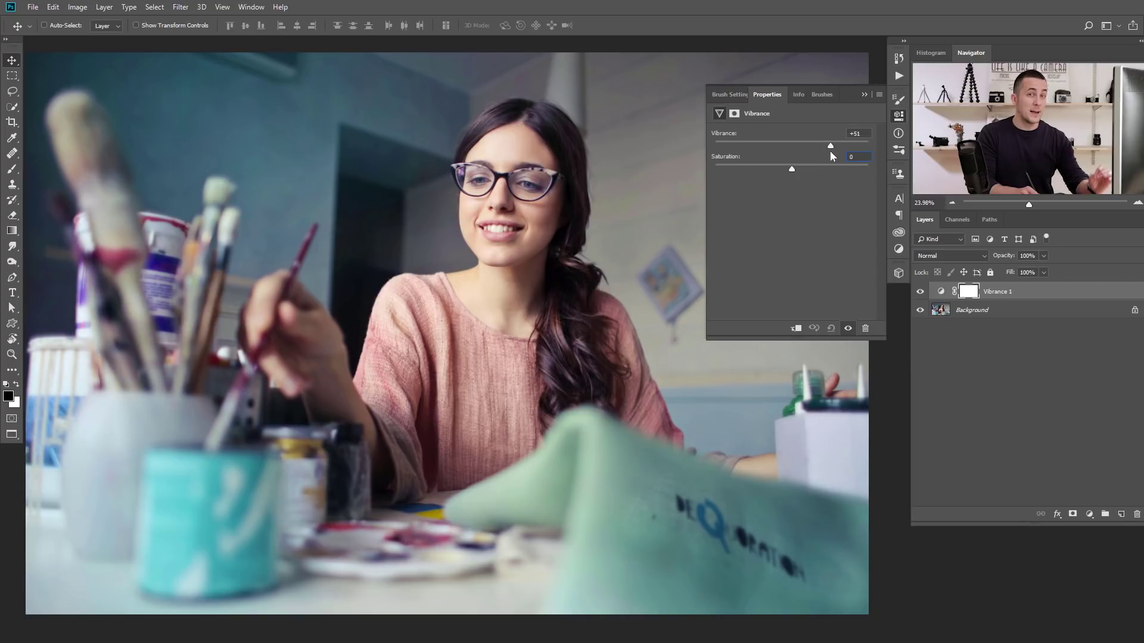
drag(855, 150, 793, 150)
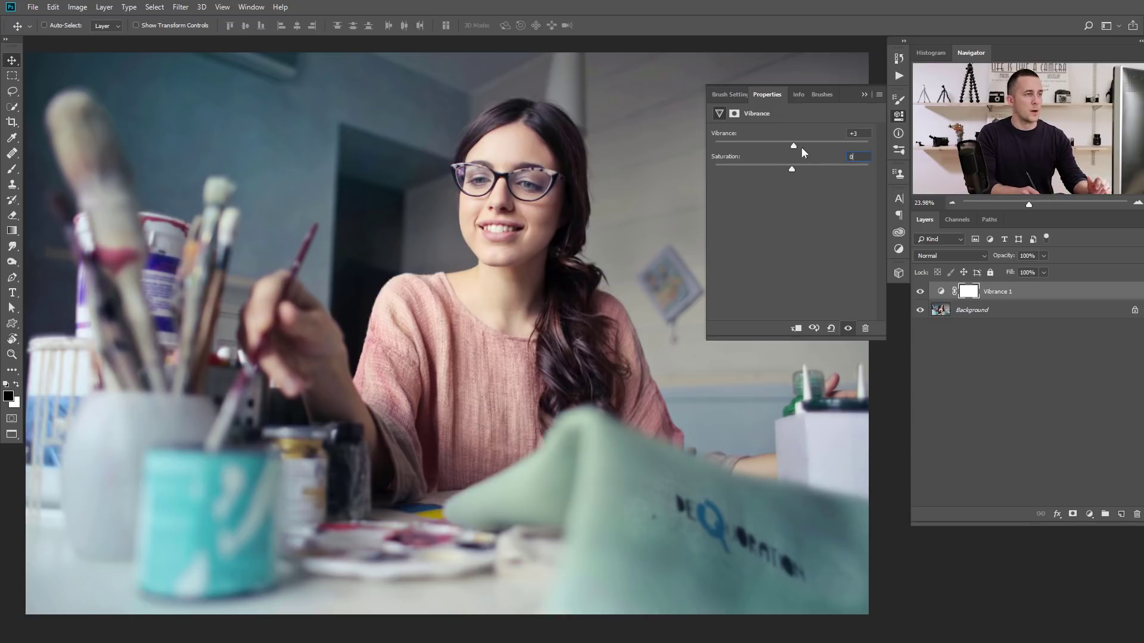
drag(847, 153, 860, 153)
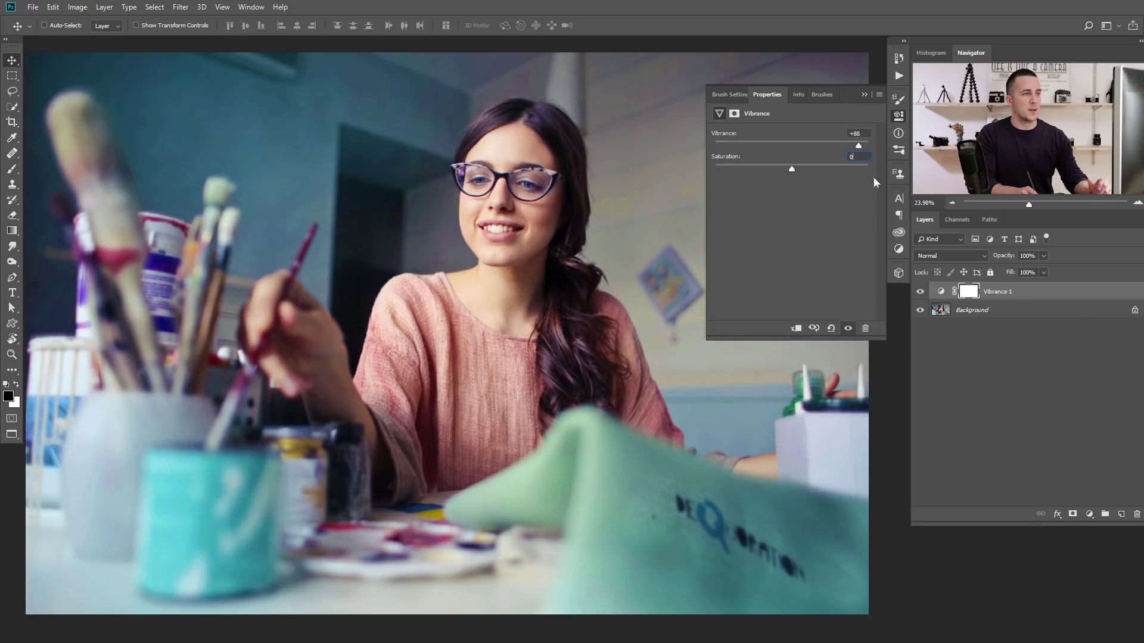
Toggle the Vibrance layer on and off to compare, then reset Vibrance to 0
click(920, 292)
click(921, 292)
click(920, 292)
click(921, 292)
click(839, 132)
text(0)
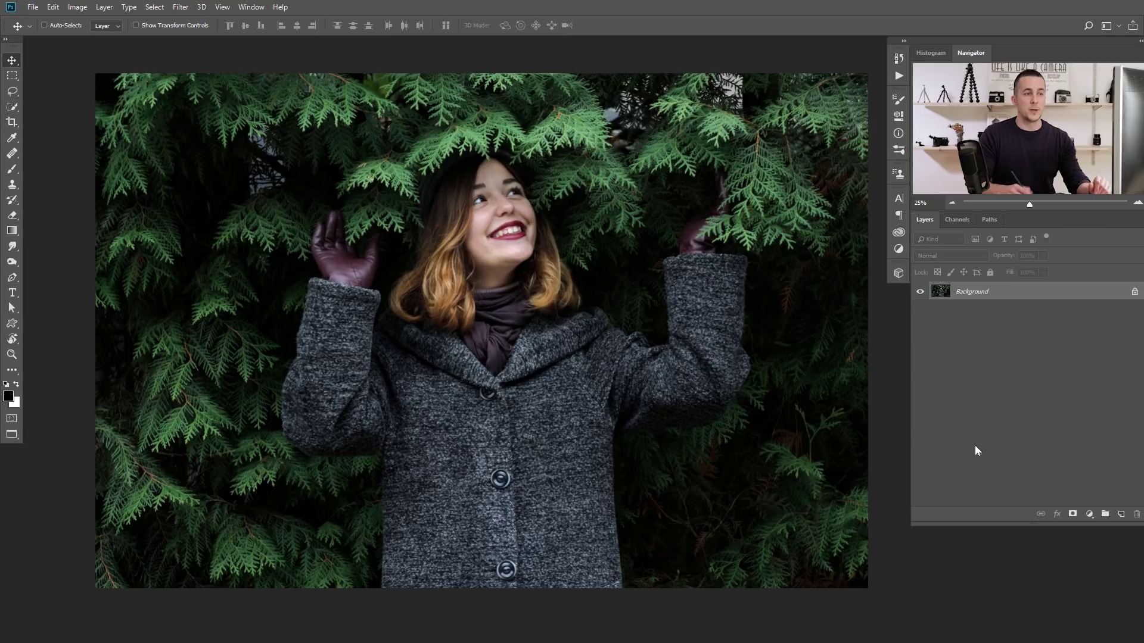
Add a Vibrance layer to the foliage photo with Vibrance +87 and Saturation -25, then compare
click(1089, 515)
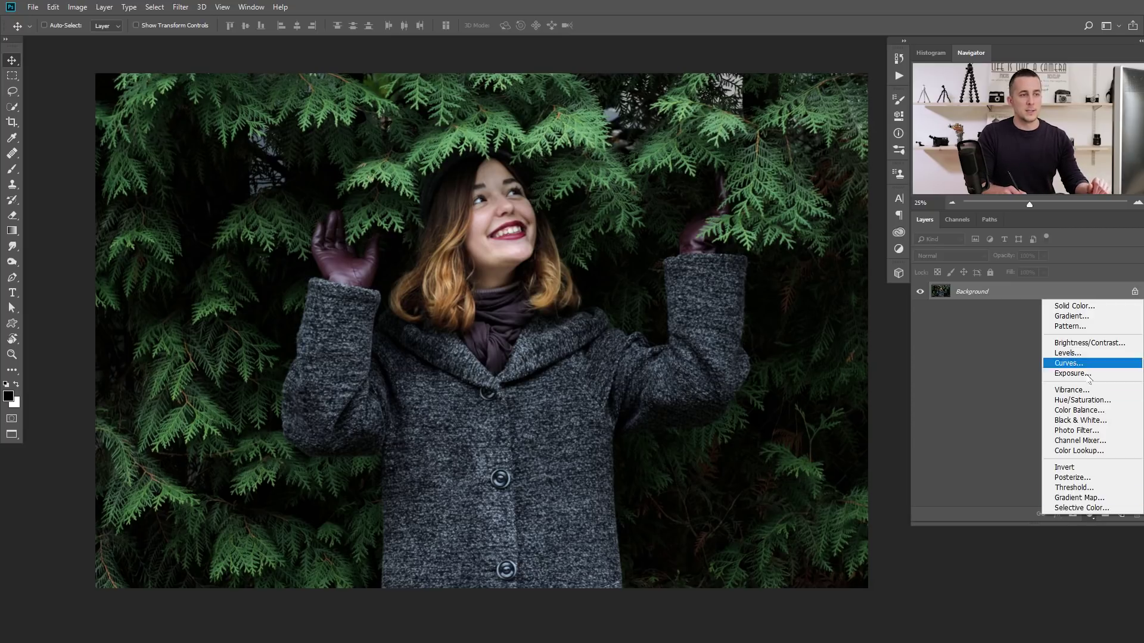
click(1080, 391)
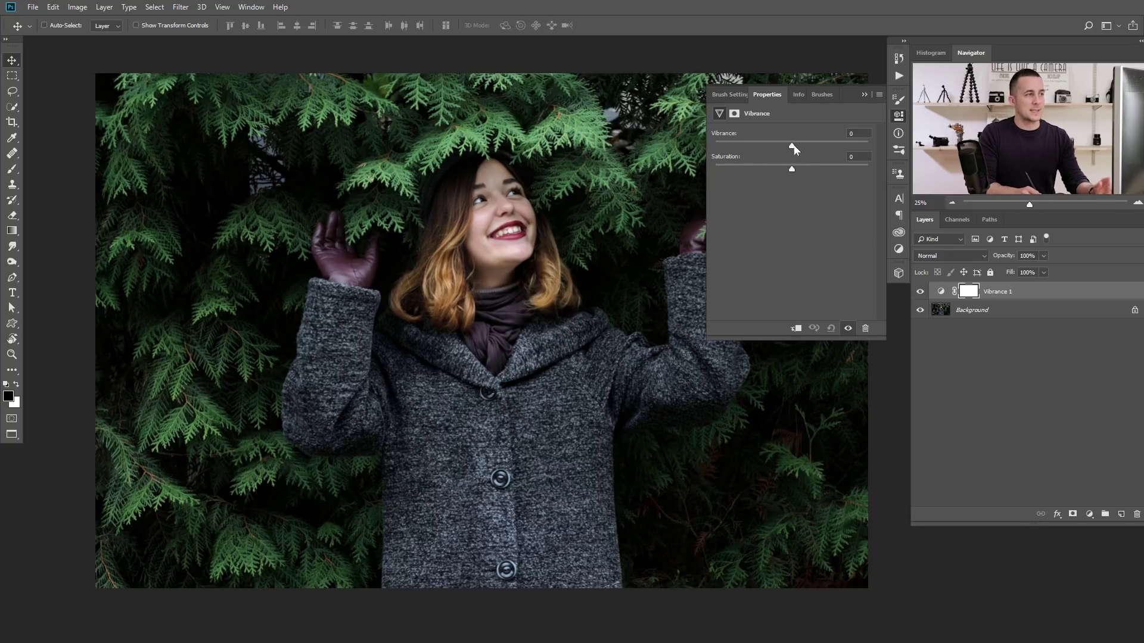
drag(794, 144, 857, 149)
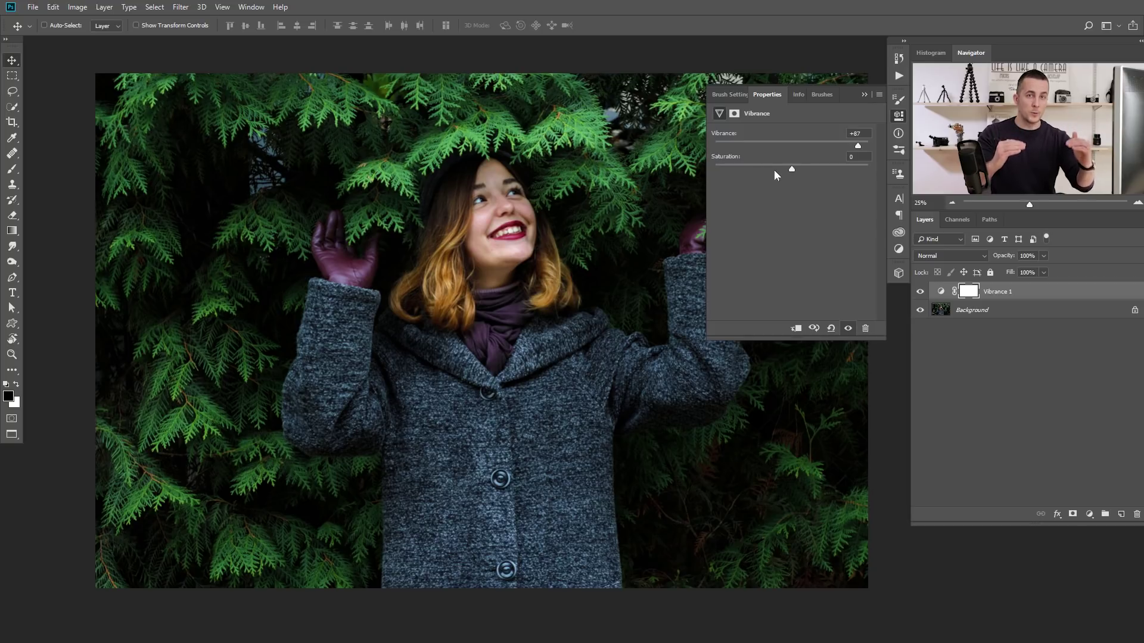
drag(789, 167, 783, 168)
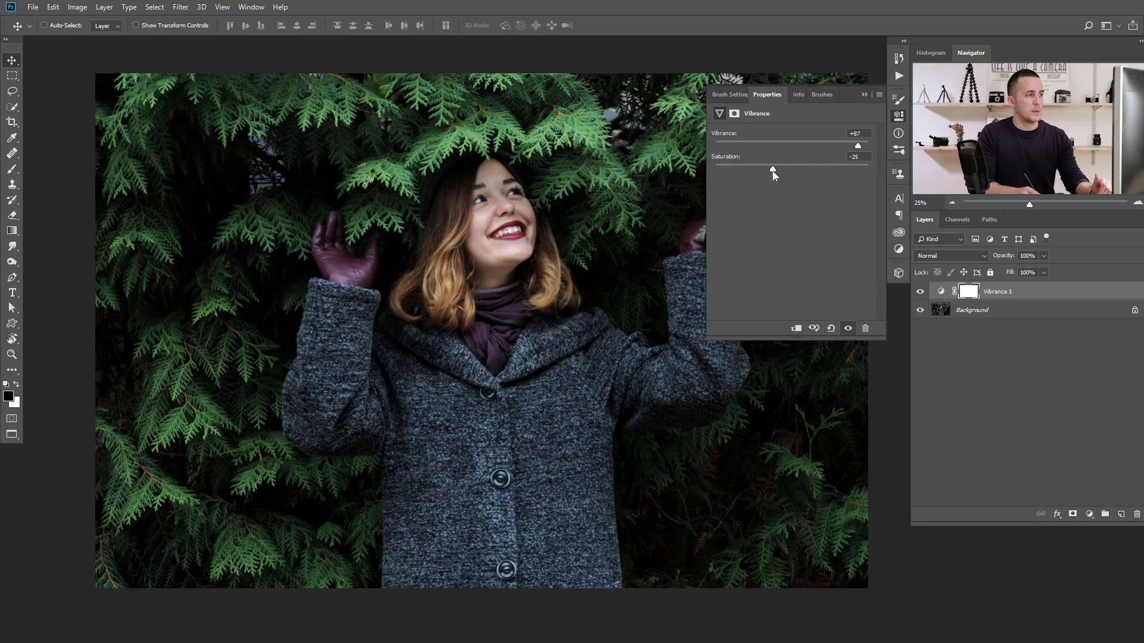
click(863, 94)
click(919, 292)
click(919, 292)
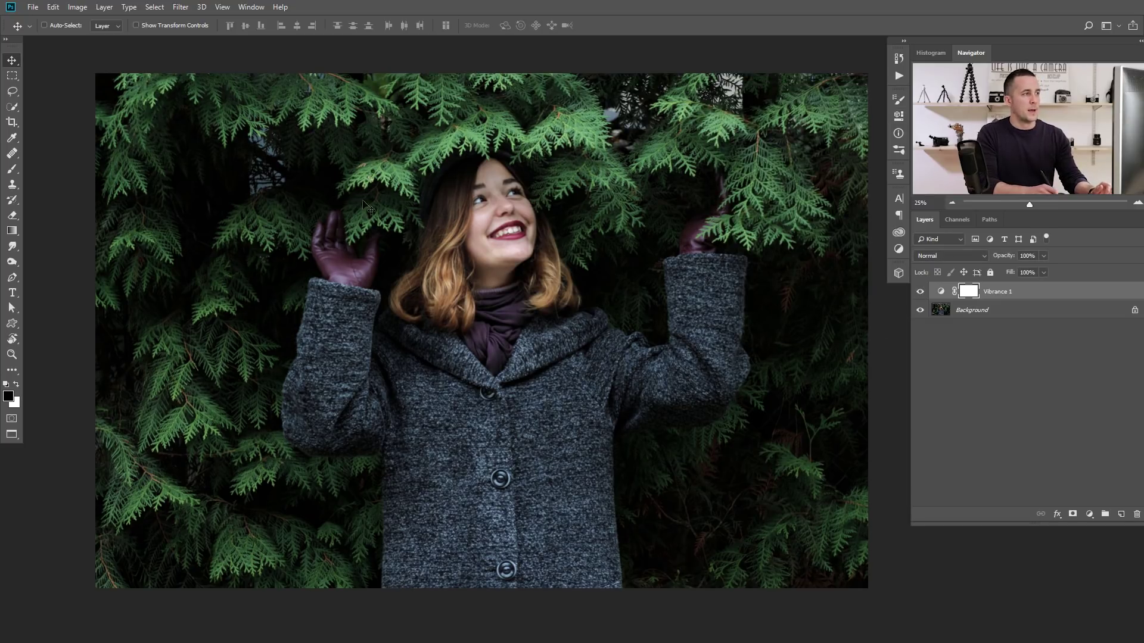
Toggle the Vibrance 1 layer repeatedly, zooming into the woman's face and back out to compare
click(919, 291)
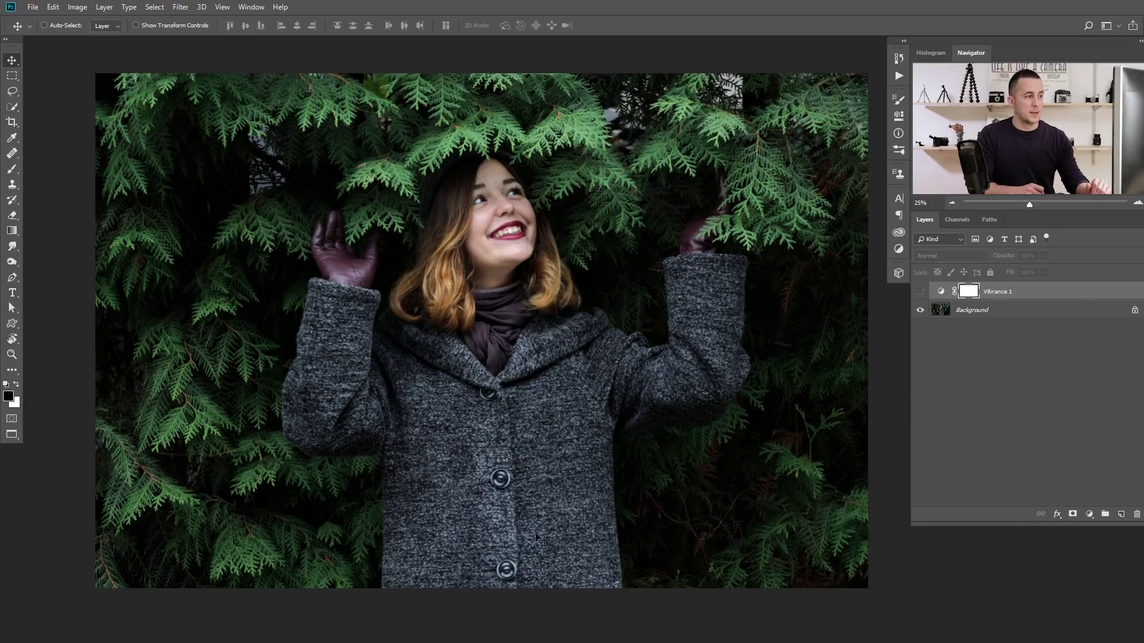
click(920, 292)
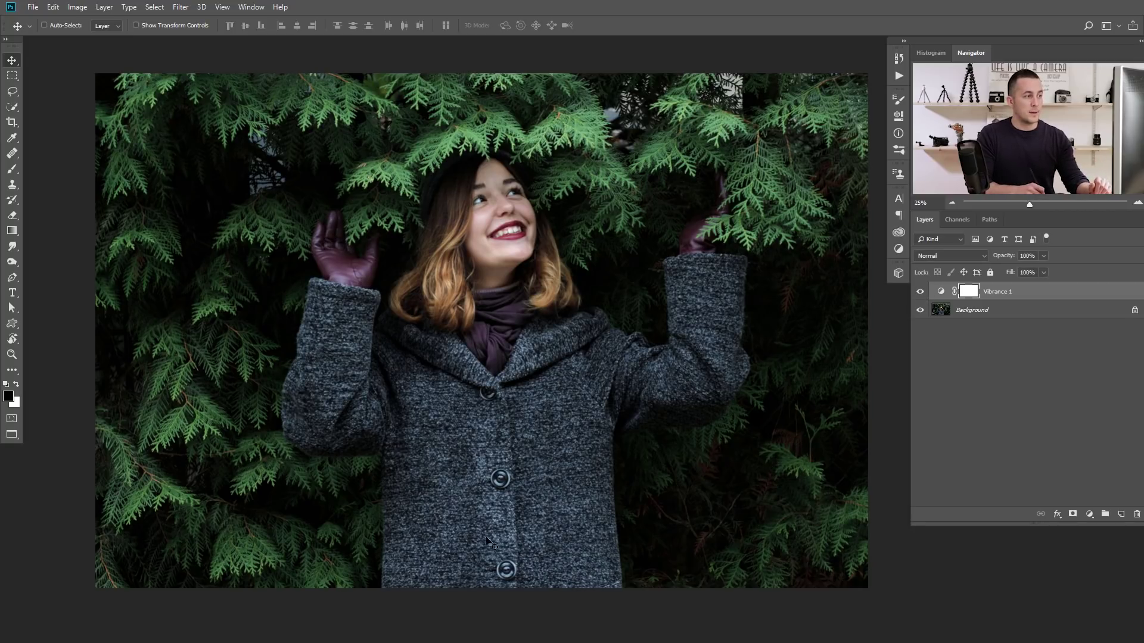
click(917, 293)
click(917, 293)
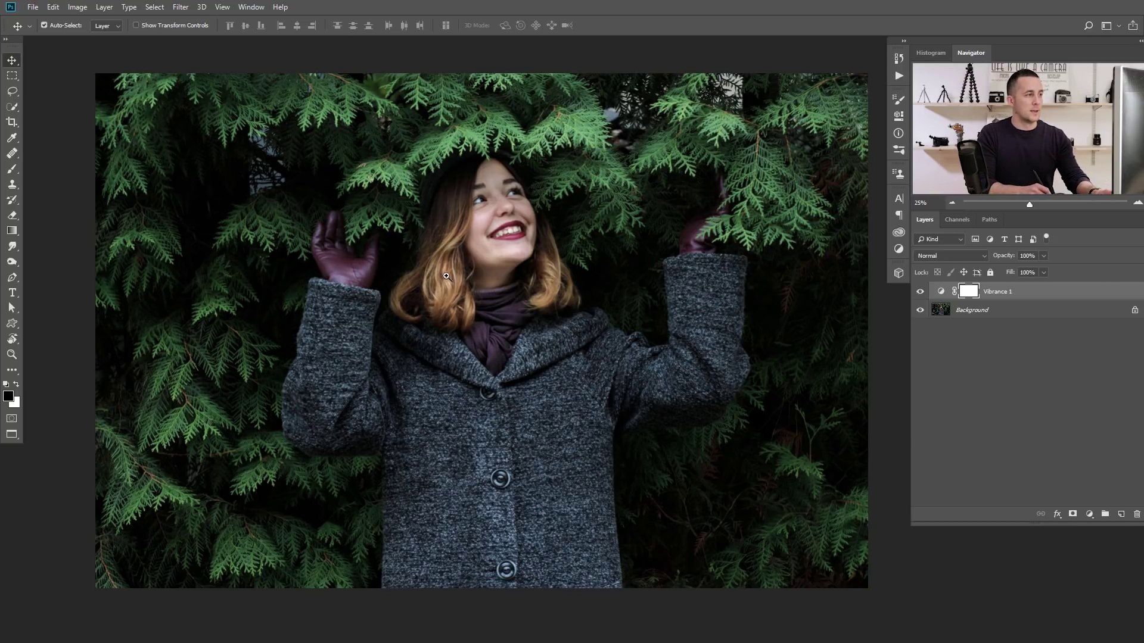
click(446, 276)
click(920, 291)
click(919, 292)
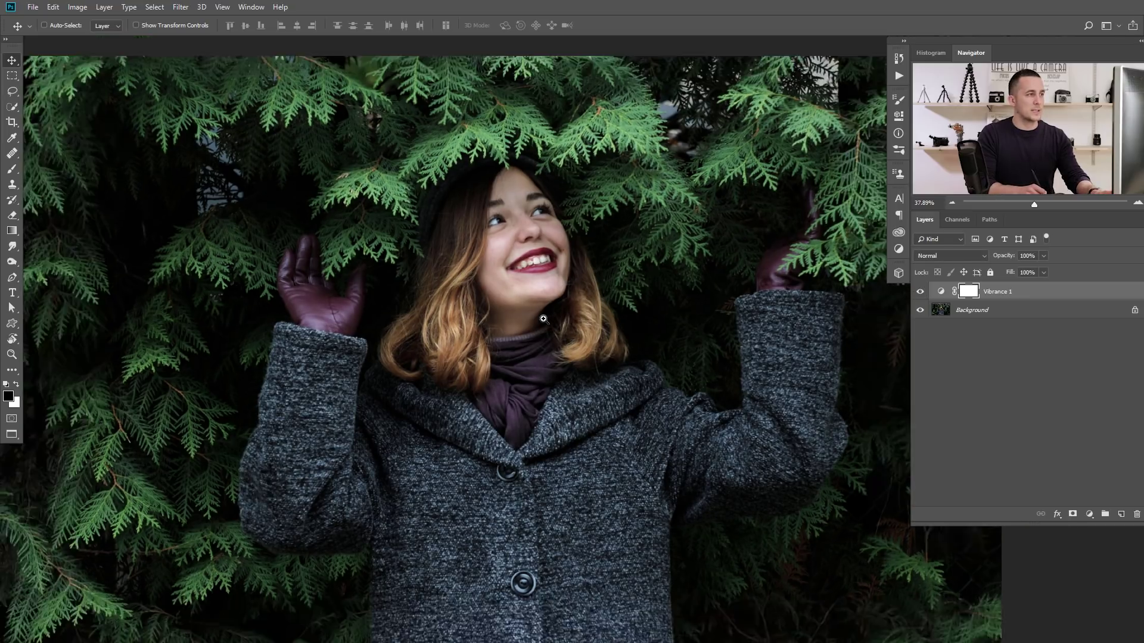
drag(562, 322, 570, 300)
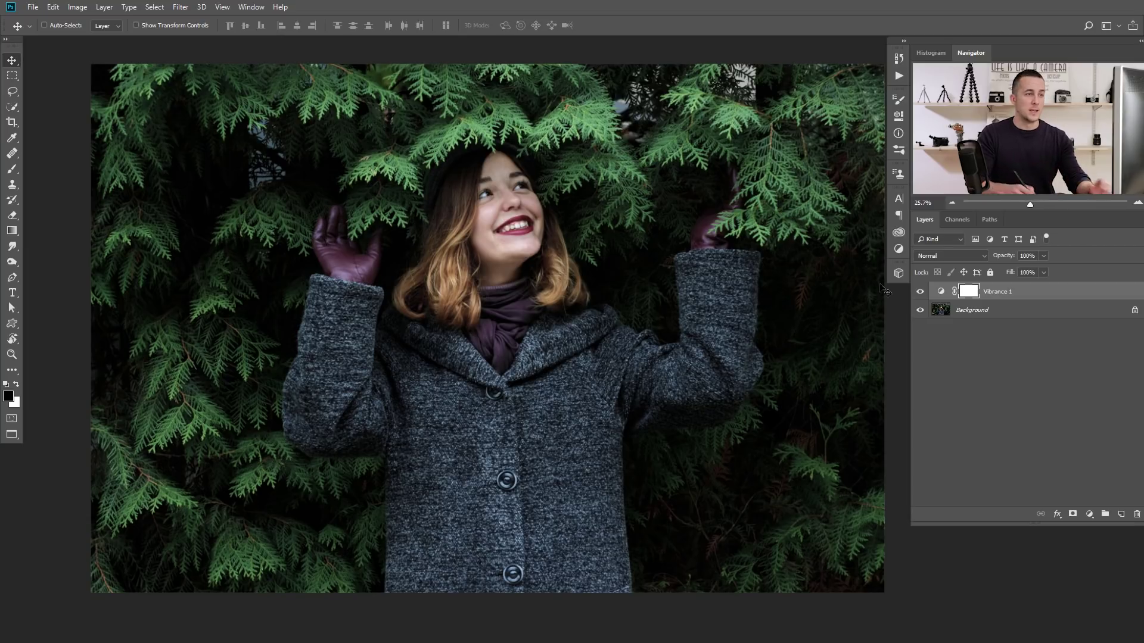
click(920, 292)
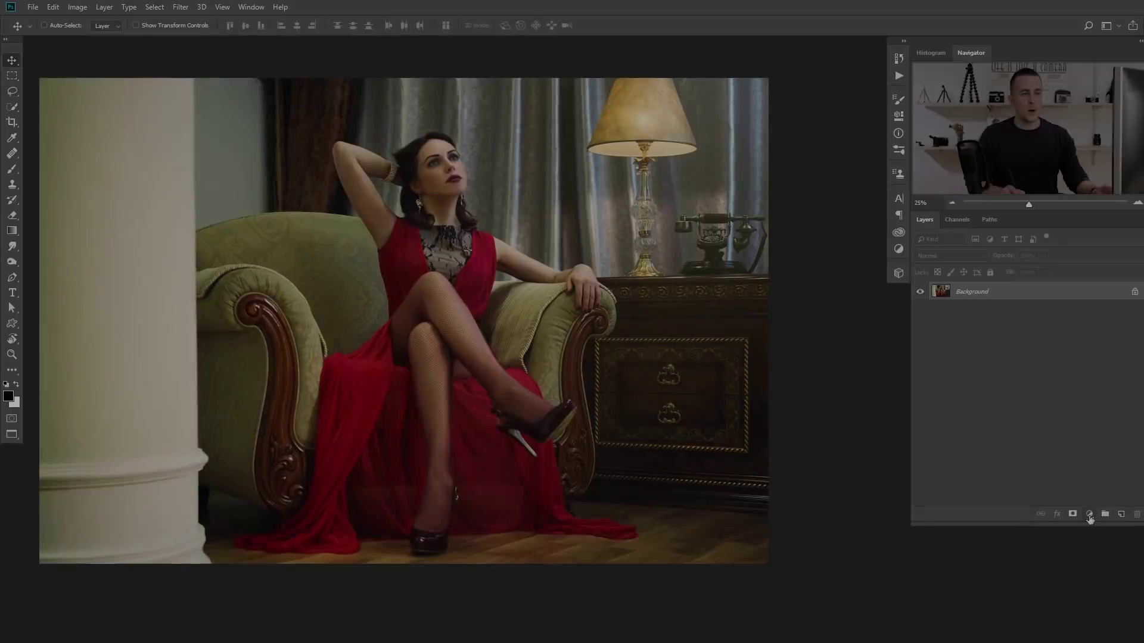
Add a Vibrance adjustment layer to the red dress photo with Vibrance -67 and Saturation +52
click(1089, 516)
click(1072, 390)
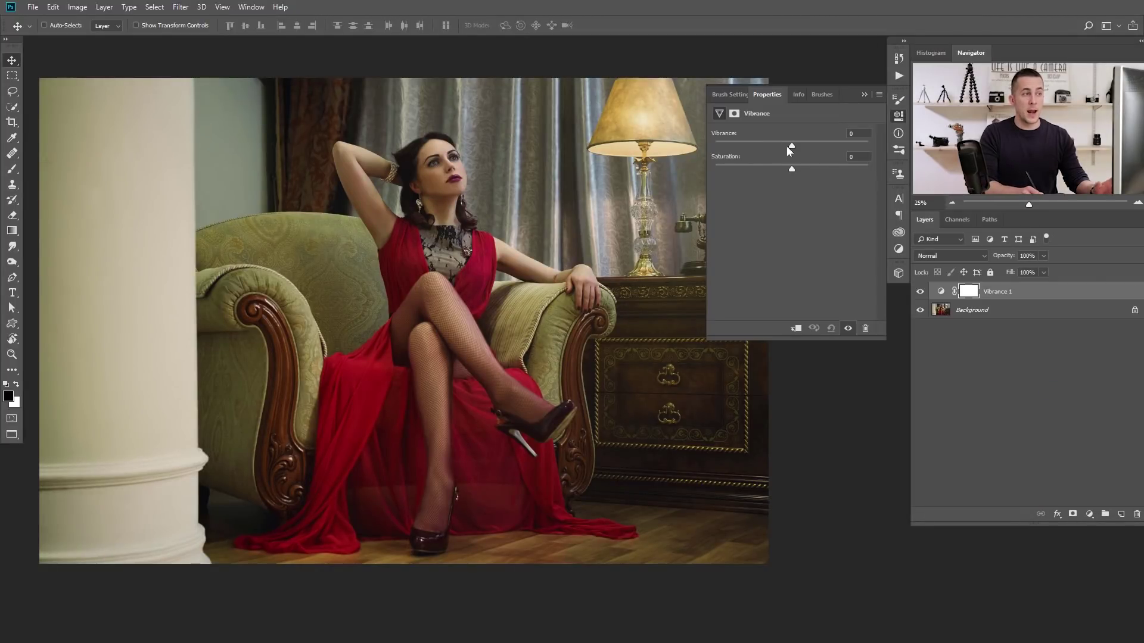
drag(791, 145, 714, 146)
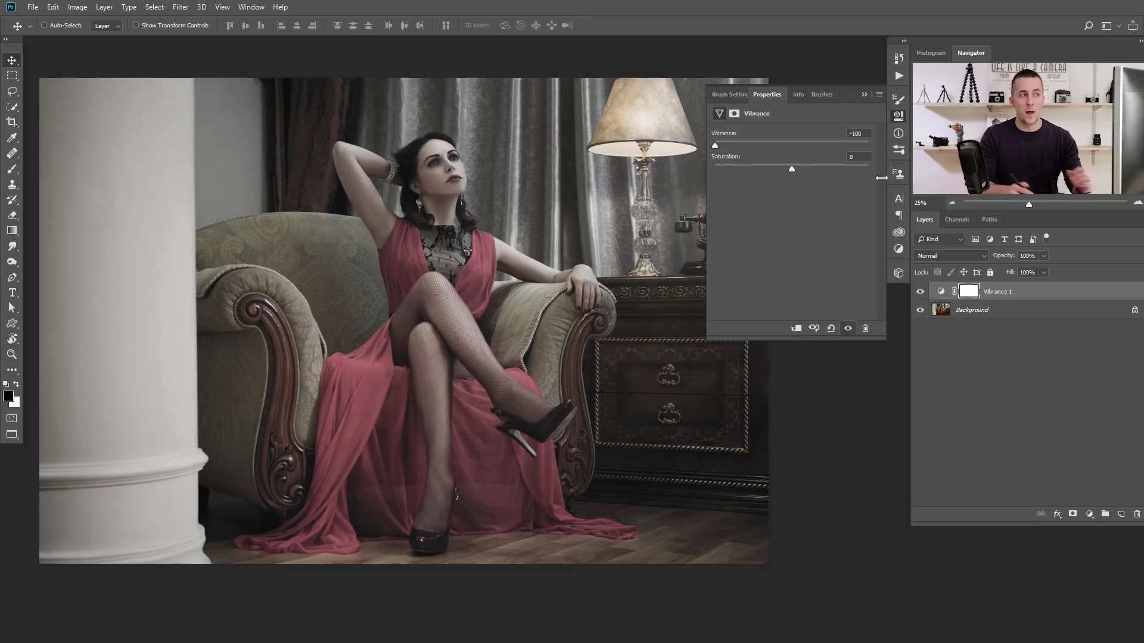
click(750, 154)
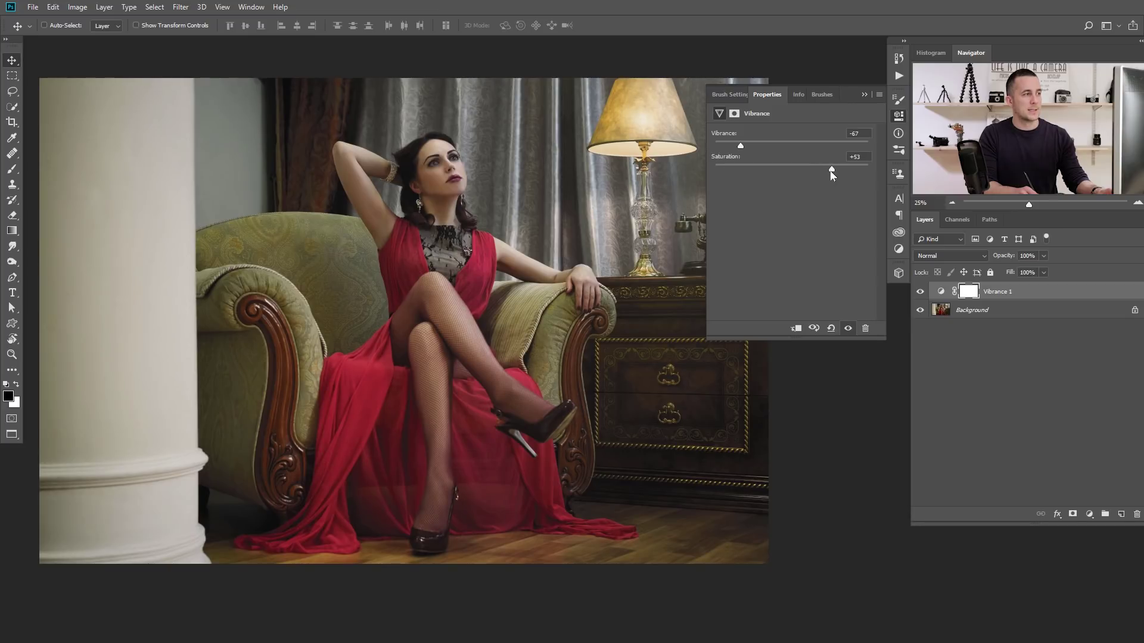
Toggle Vibrance 1 off and on twice to compare, leaving it visible, then collapse its Properties panel
click(922, 292)
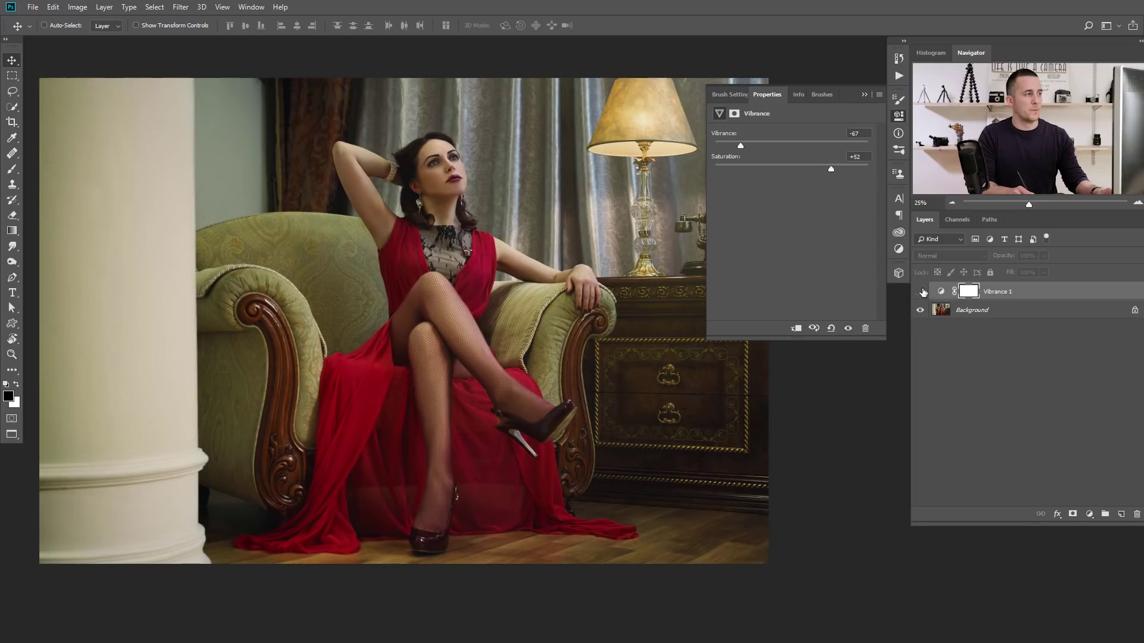
click(922, 291)
click(922, 292)
click(920, 292)
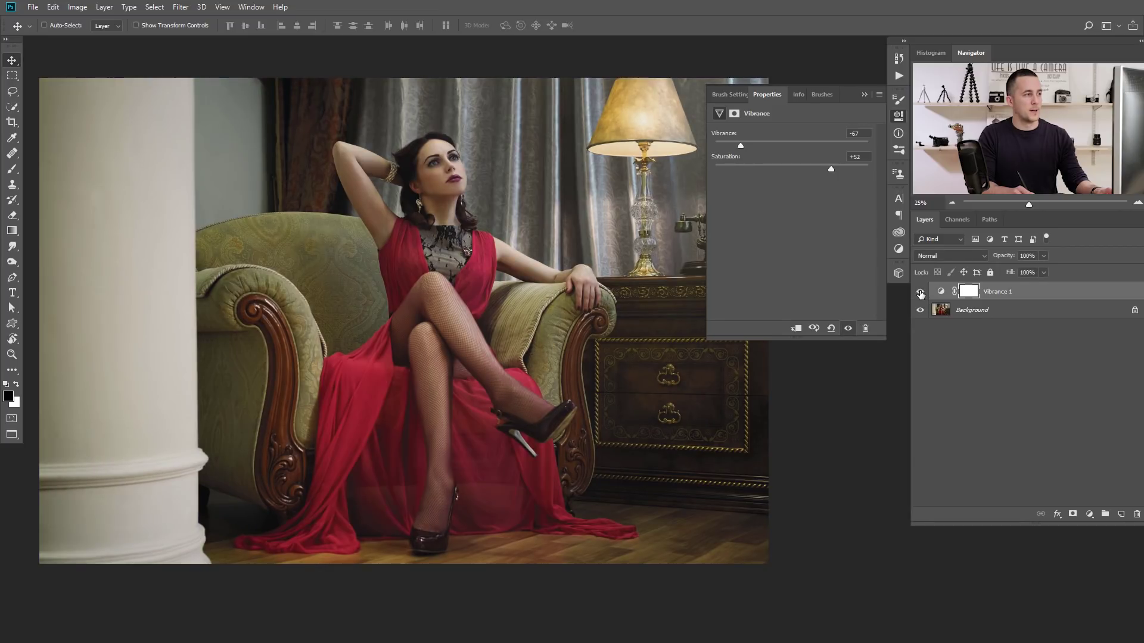
click(864, 94)
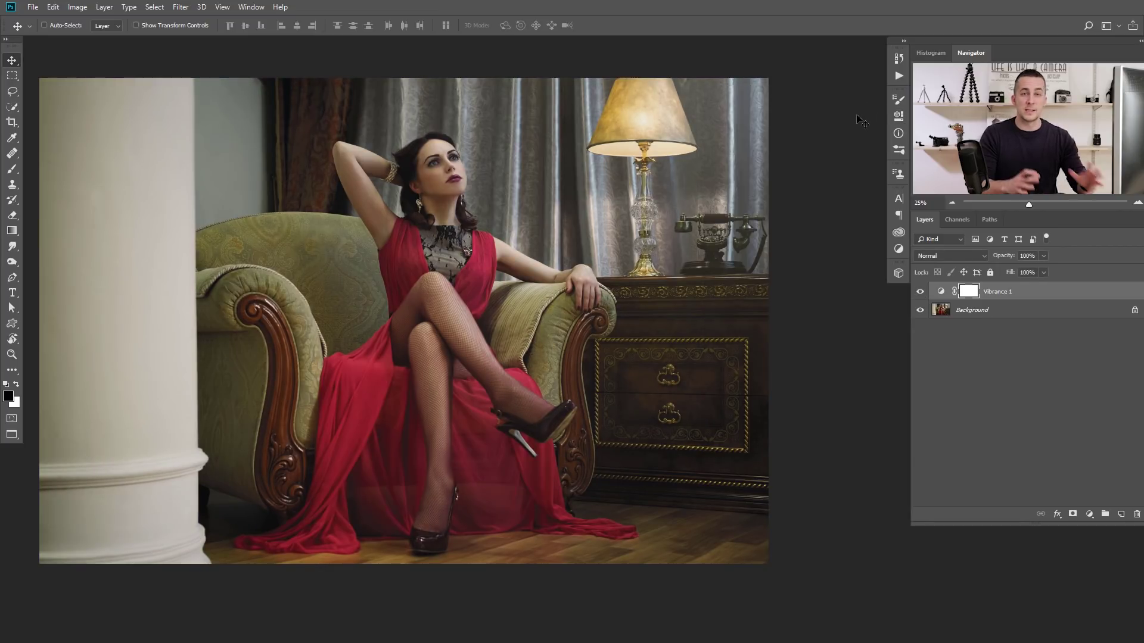